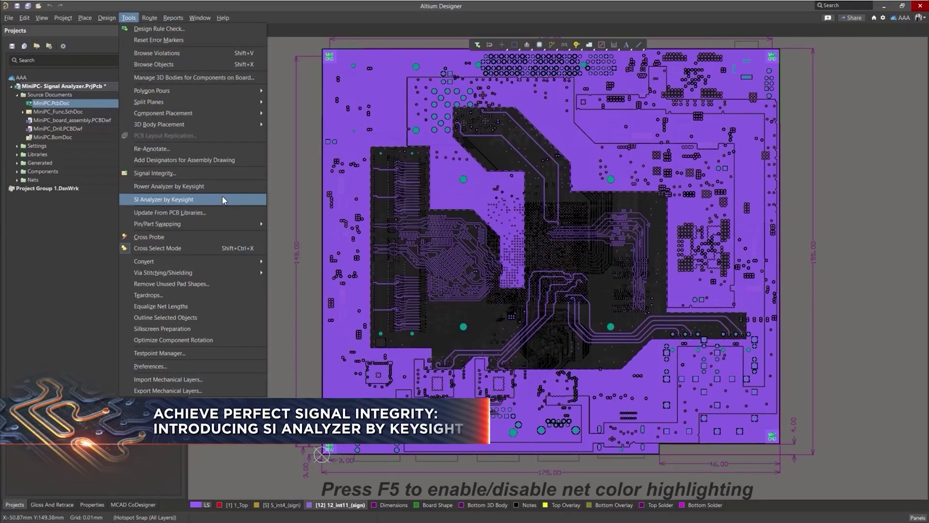
- Open SI Analyzer by Keysight from the Tools menu to list the project's net classes
click(222, 198)
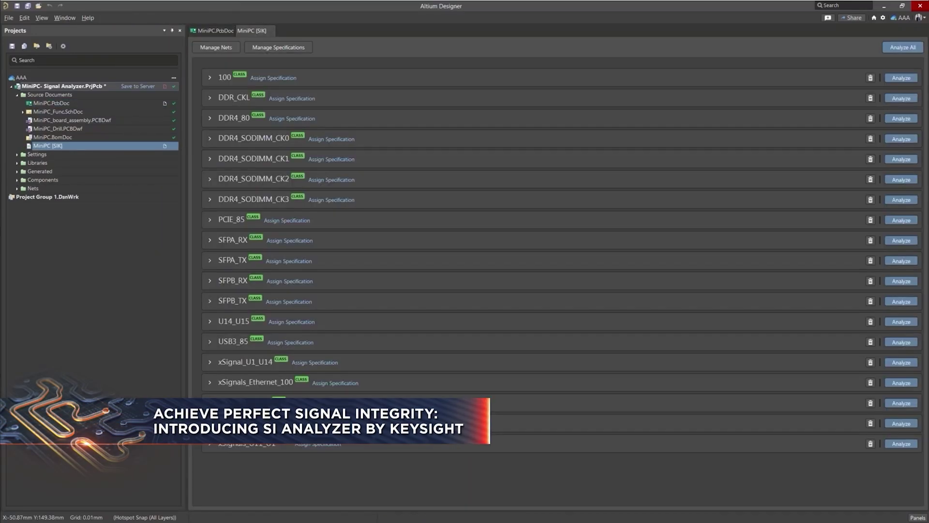
- Include the Diff_SFP_100 net class in the signal integrity analysis
click(215, 48)
scroll(390, 234, down, 5)
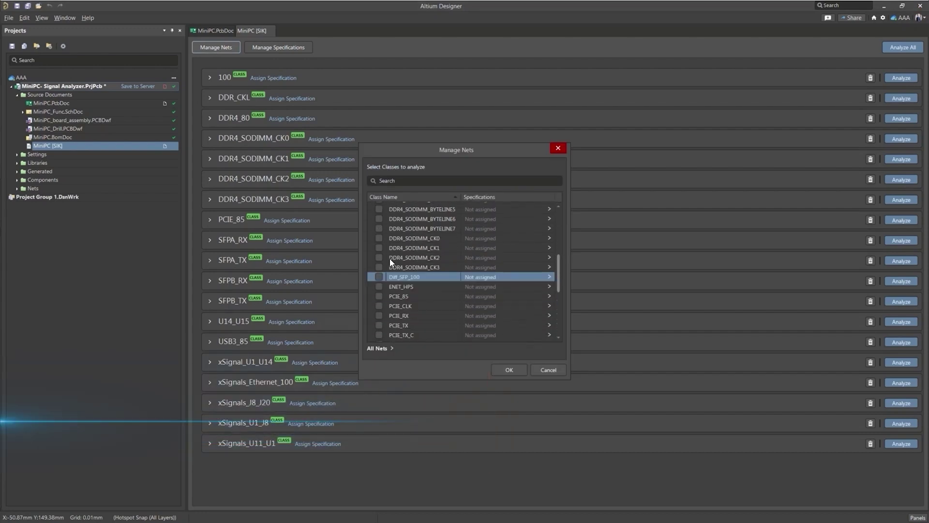
click(381, 279)
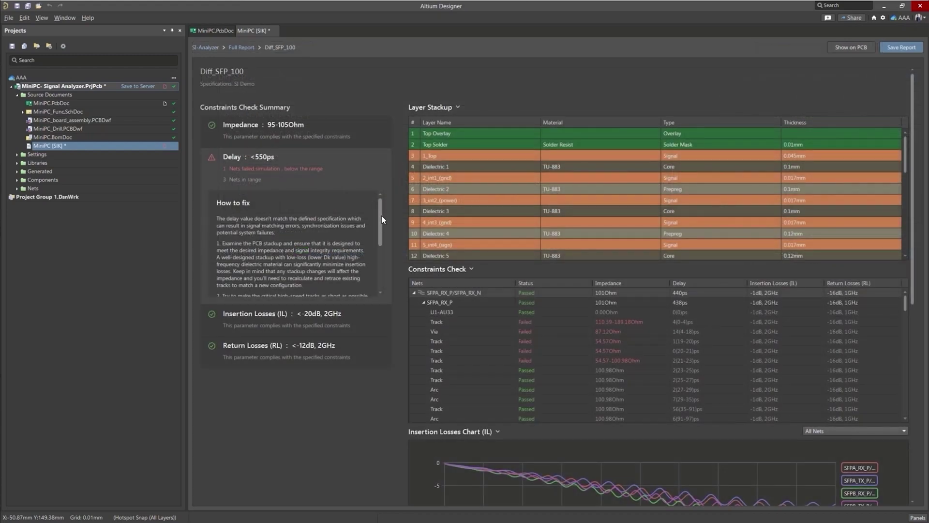
drag(382, 215, 382, 276)
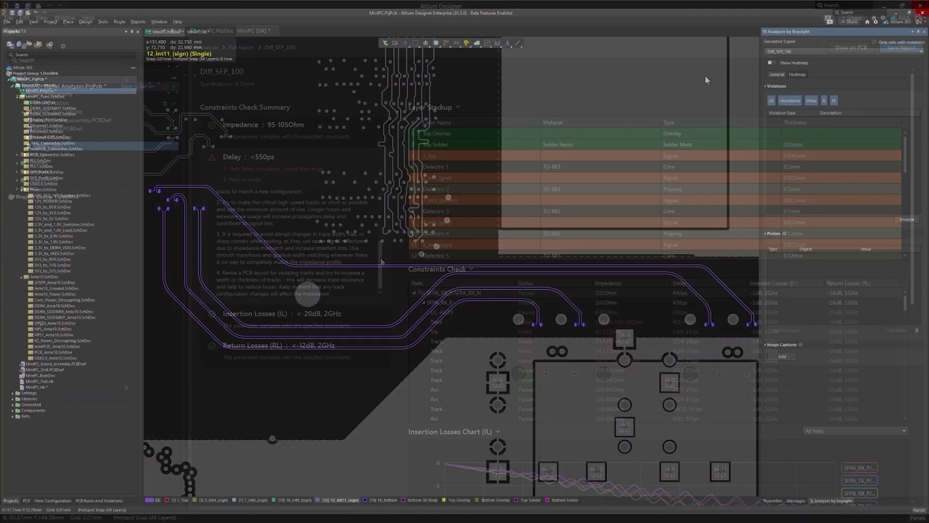
scroll(753, 324, up, 5)
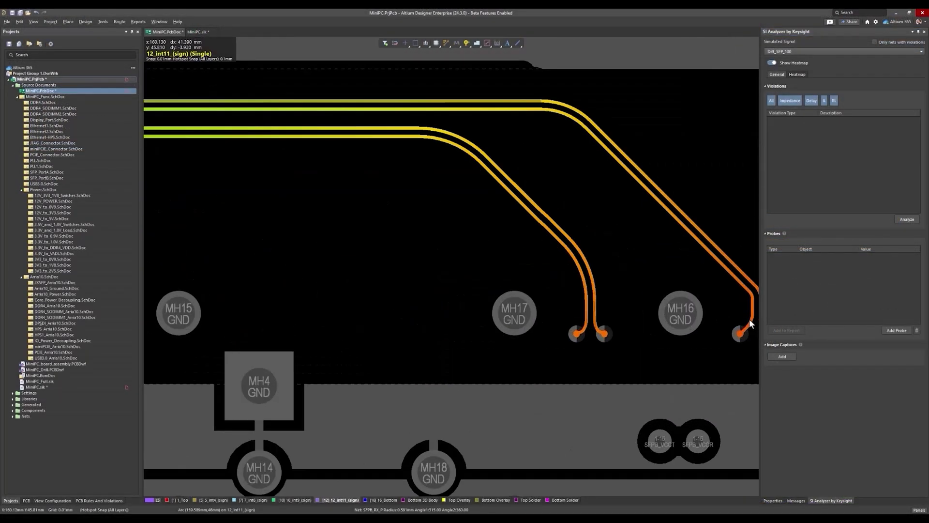
- Add a delay probe on an SFP trace in the PCB heatmap
click(896, 330)
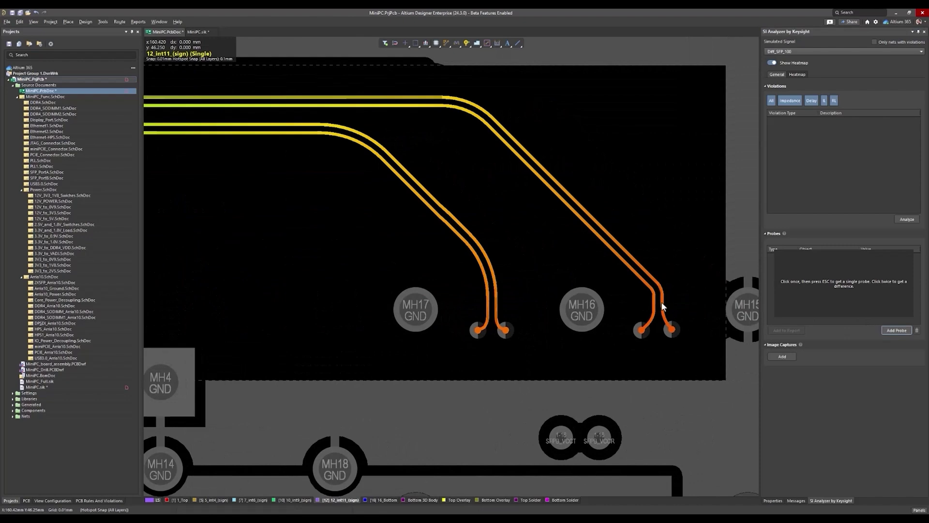
click(660, 292)
scroll(661, 292, down, 3)
scroll(436, 291, down, 3)
scroll(190, 218, down, 4)
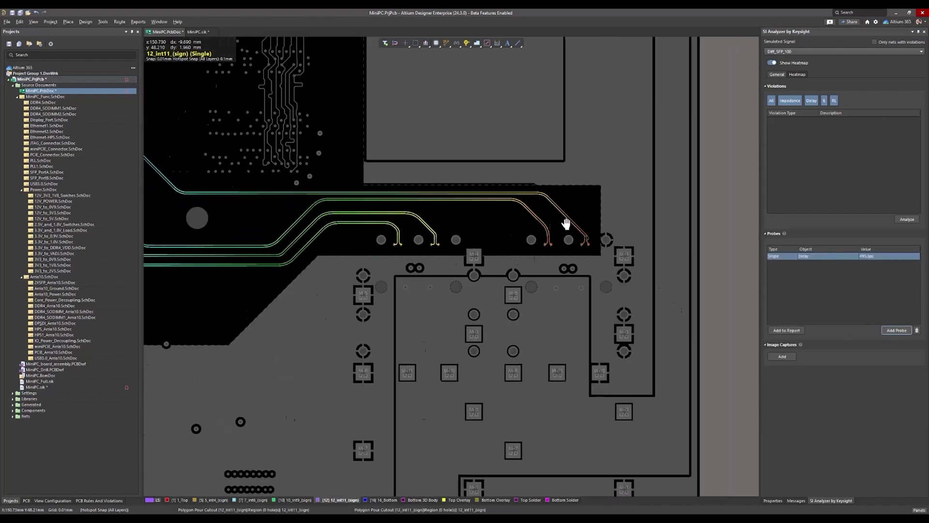
- Select xSignals_Ethernet_100 as the simulated signal for the heatmap
click(842, 51)
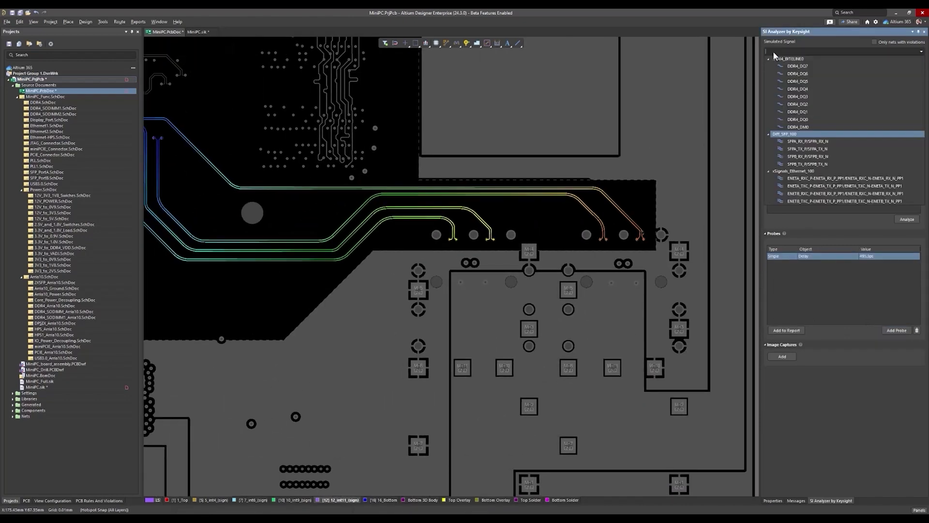
click(790, 172)
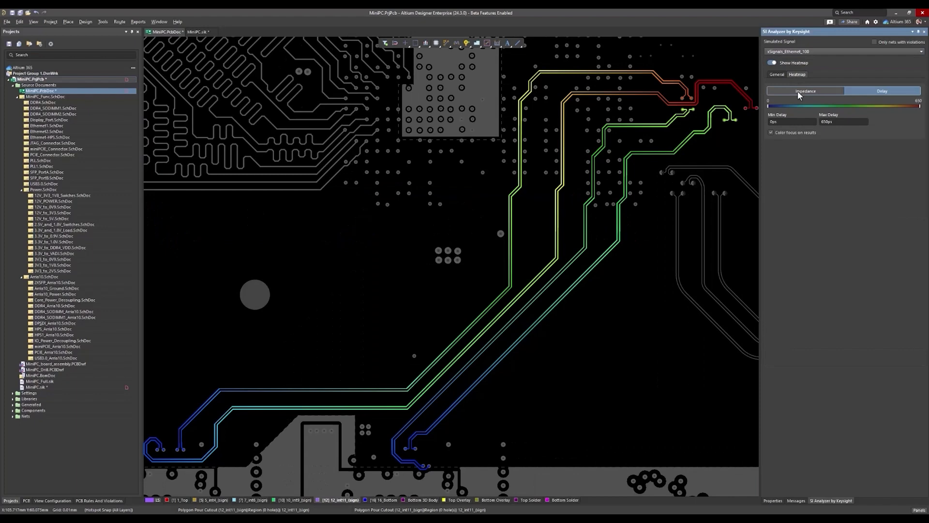
- Switch the heatmap to impedance and probe a trace reading about 101 Ω
click(798, 91)
click(778, 75)
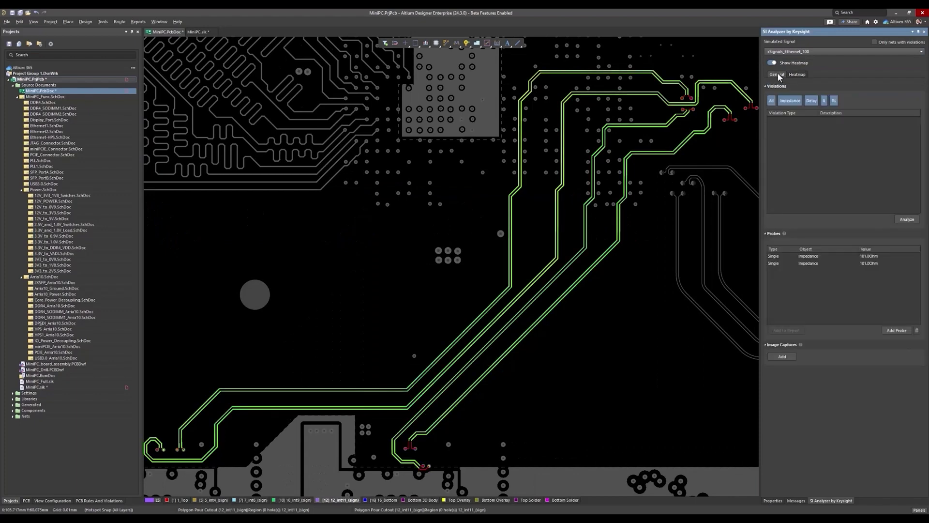
click(892, 329)
scroll(508, 269, up, 5)
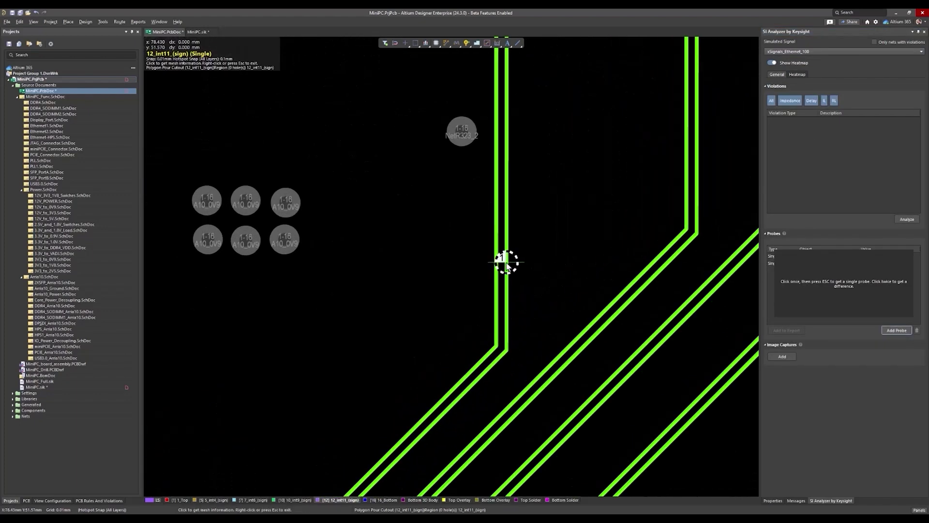
click(506, 262)
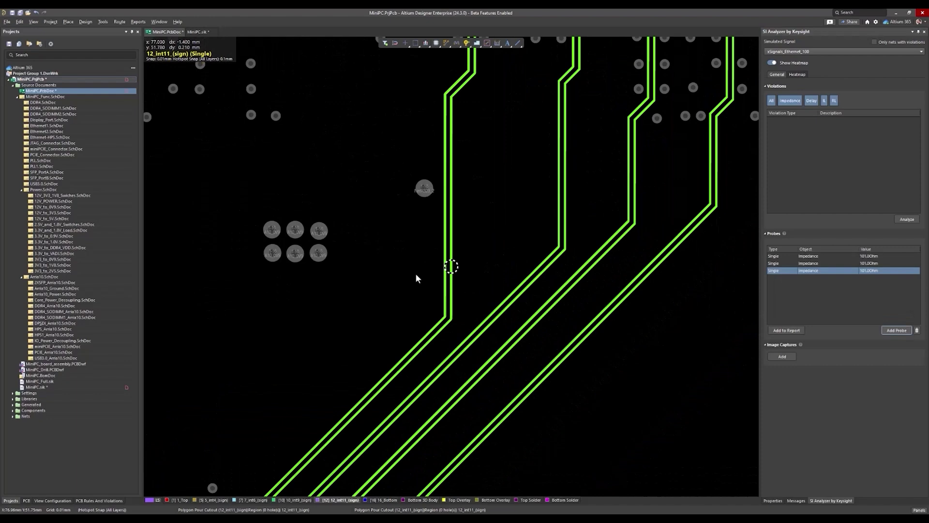
scroll(459, 278, down, 3)
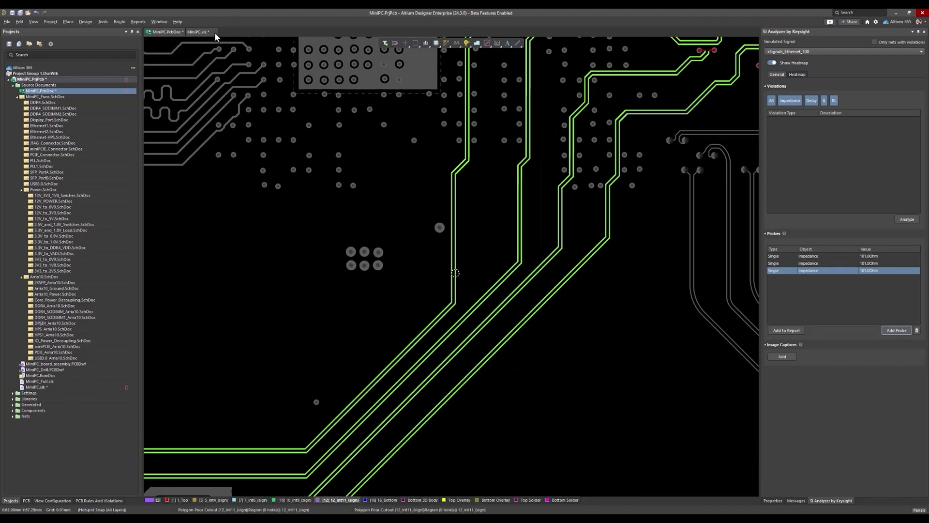
- Open the full analysis report from the analyzer's net class list
click(198, 32)
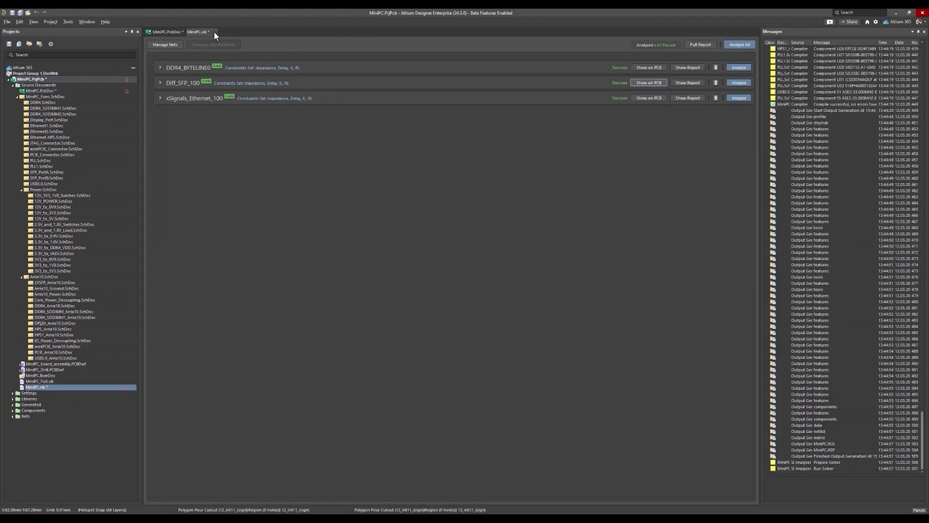
click(698, 45)
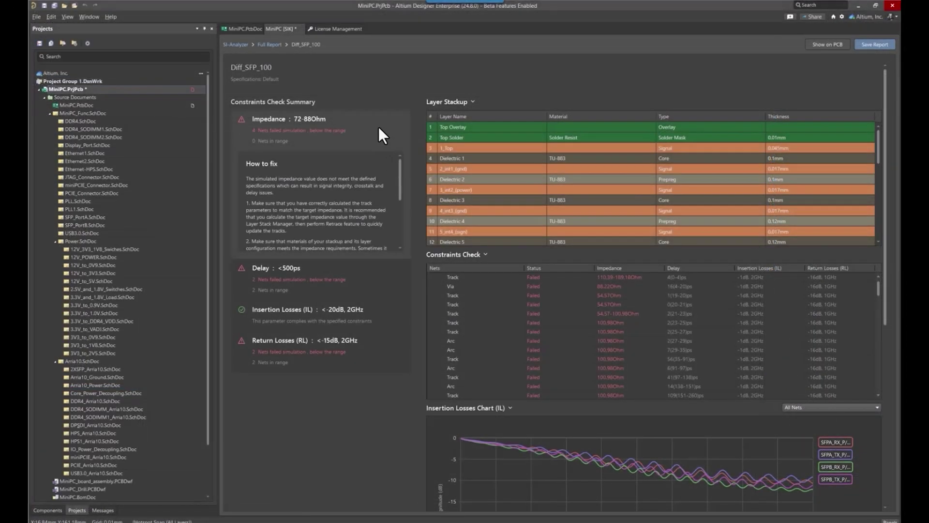
- Read the fix advice for the delay and return-loss violations
click(372, 272)
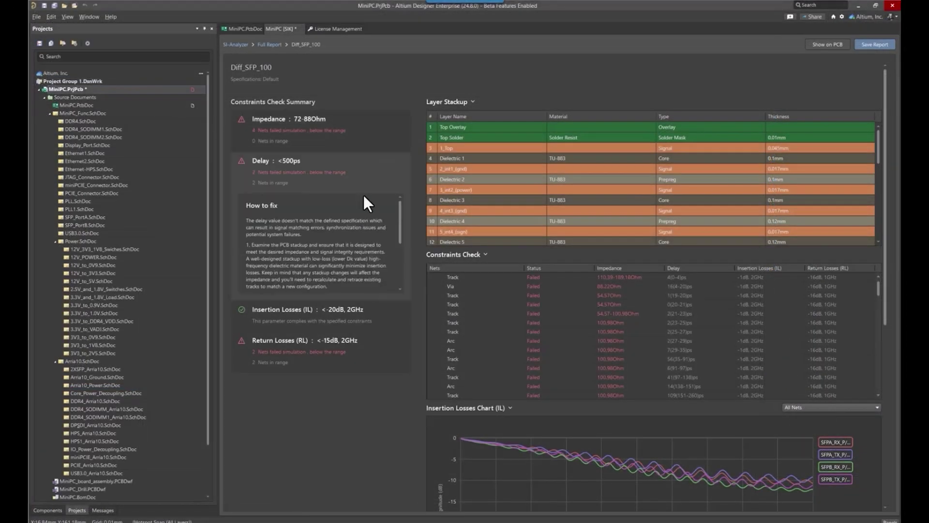
click(392, 319)
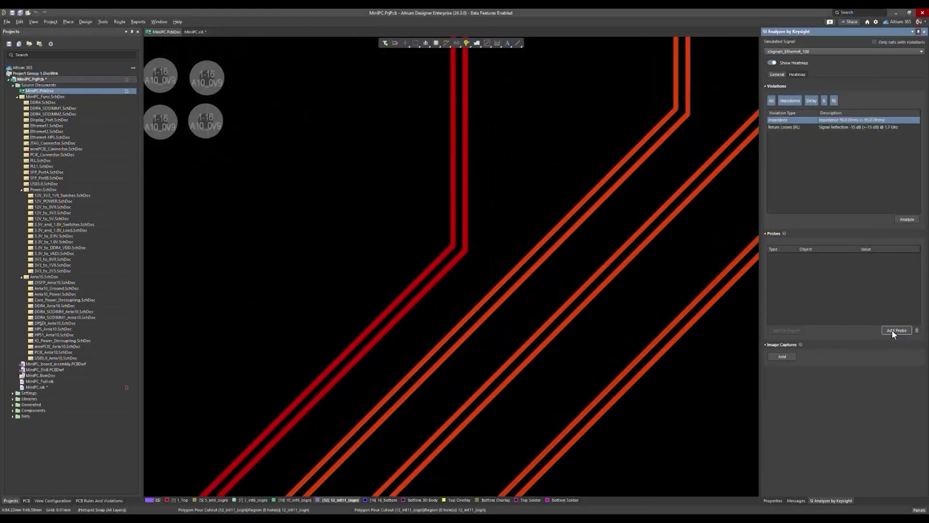
- Probe impedance on a red Ethernet trace in the violation heatmap
click(893, 330)
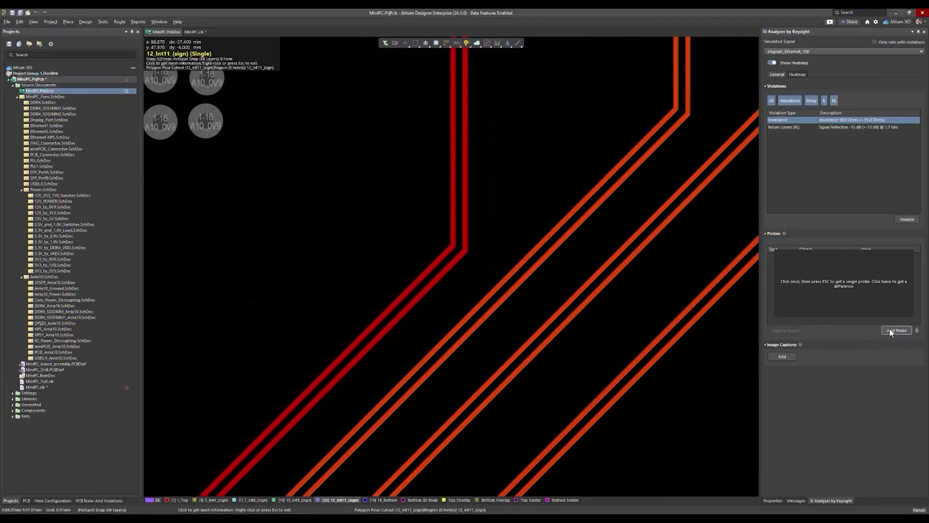
click(538, 247)
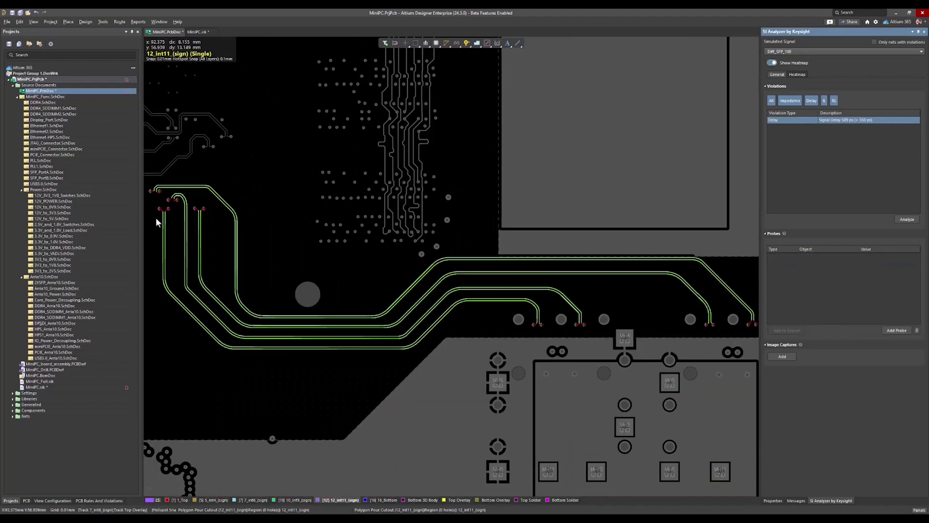
scroll(175, 196, up, 5)
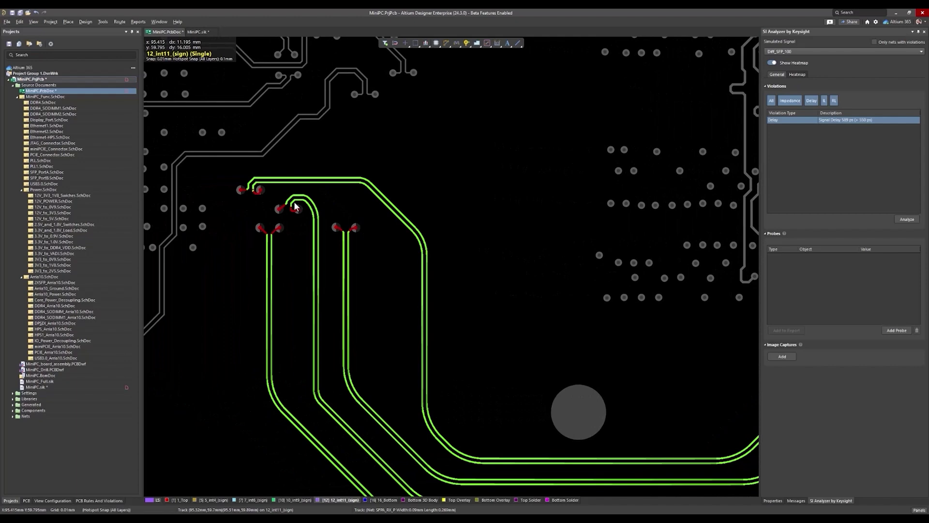
drag(512, 345, 444, 279)
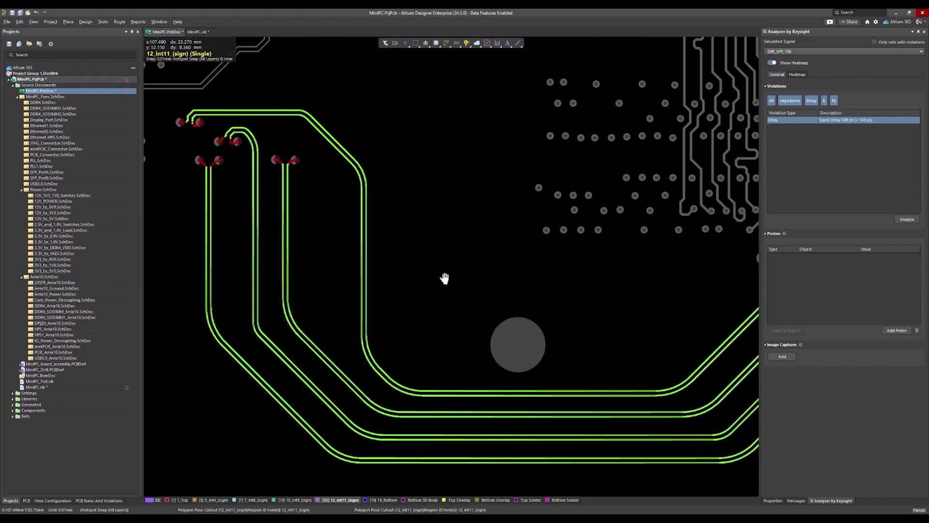